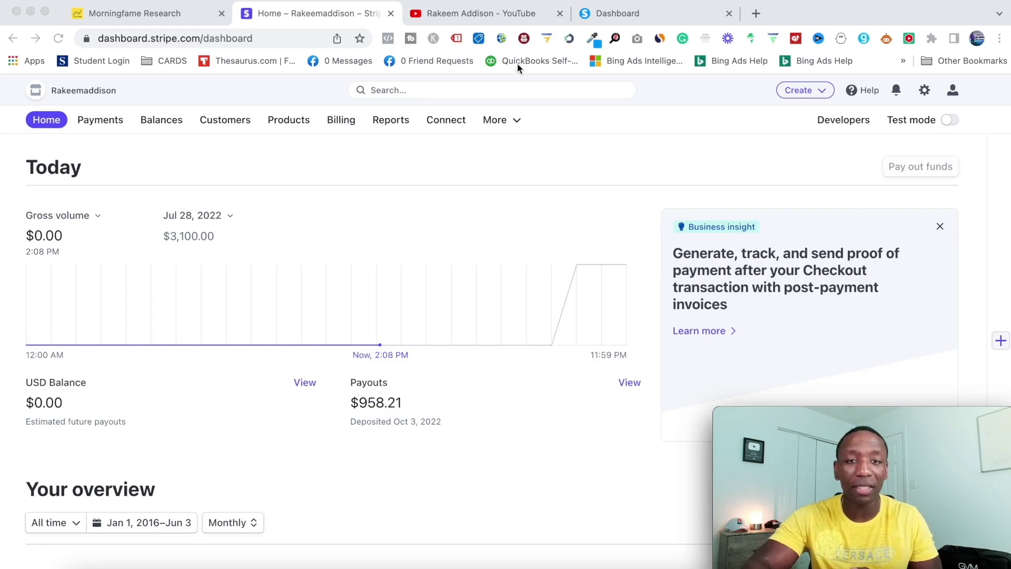
- Switch to the YouTube channel tab showing its video list sorted by popularity
left_click(516, 13)
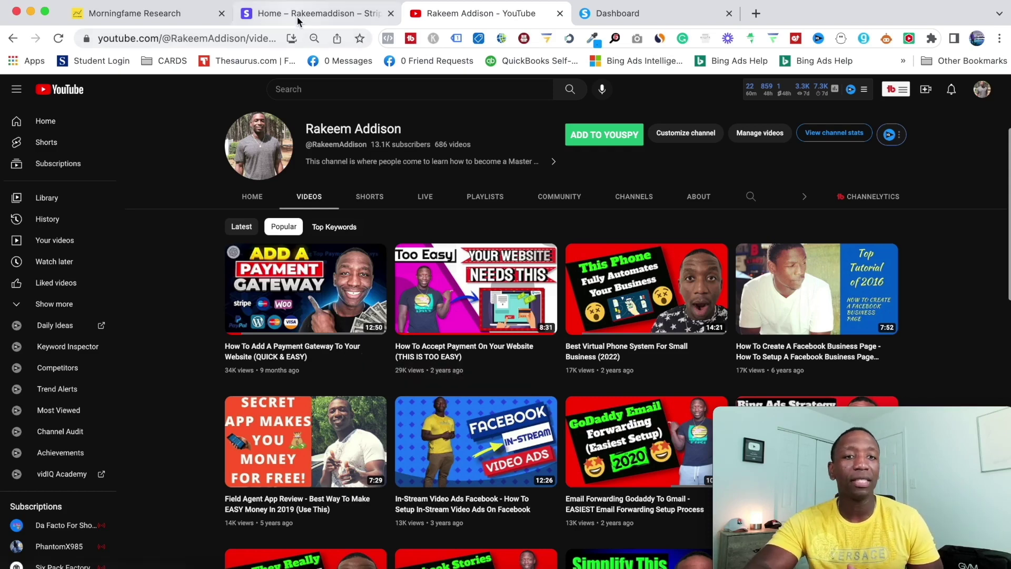
- Start a new payment link from Stripe's Create menu, leaving the product unselected for now
left_click(323, 14)
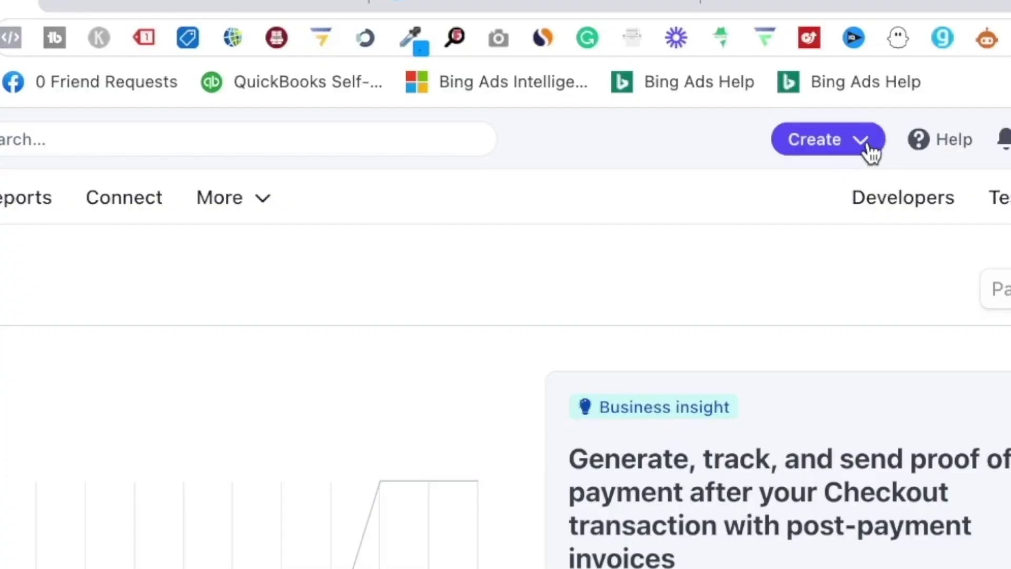
left_click(871, 153)
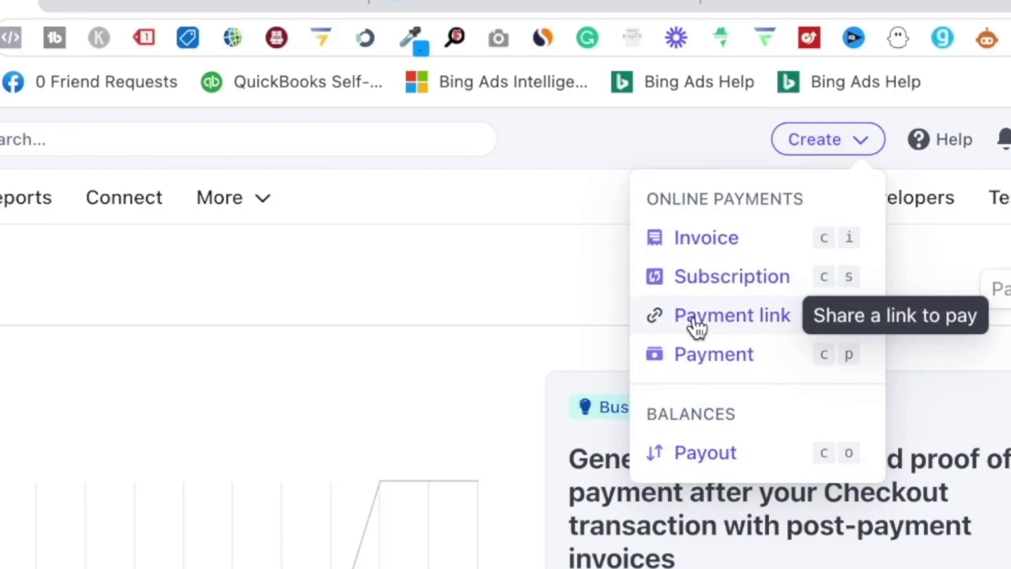
left_click(716, 318)
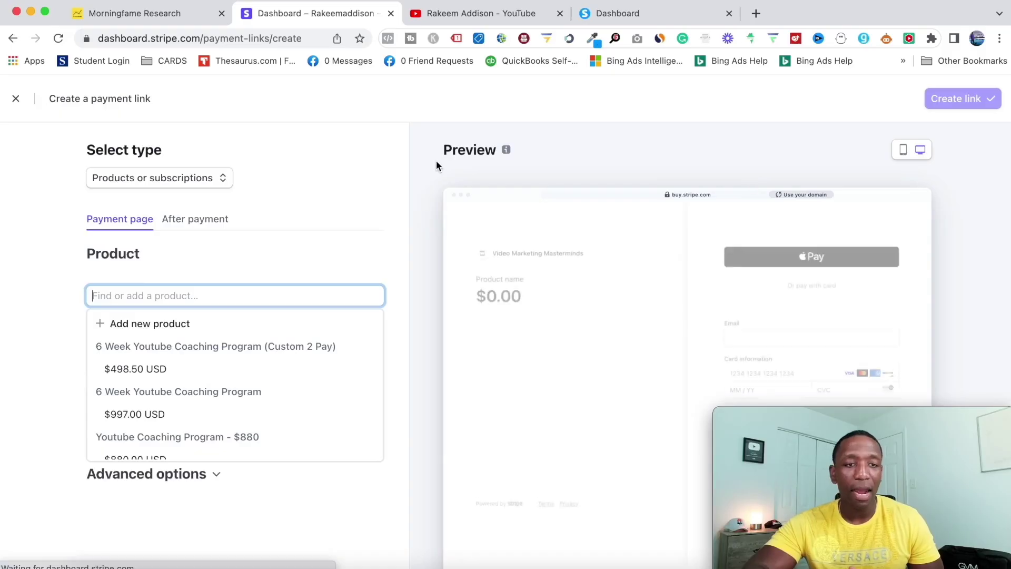
left_click(309, 245)
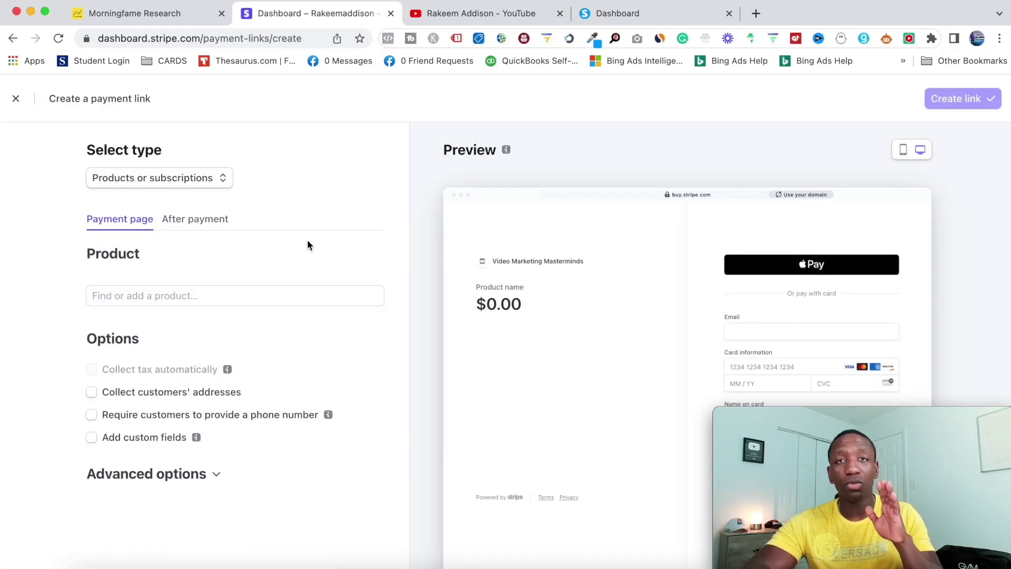
- Add a one-time product 'test 50', described 'test 50', priced $50.00, to the link
left_click(161, 294)
left_click(296, 281)
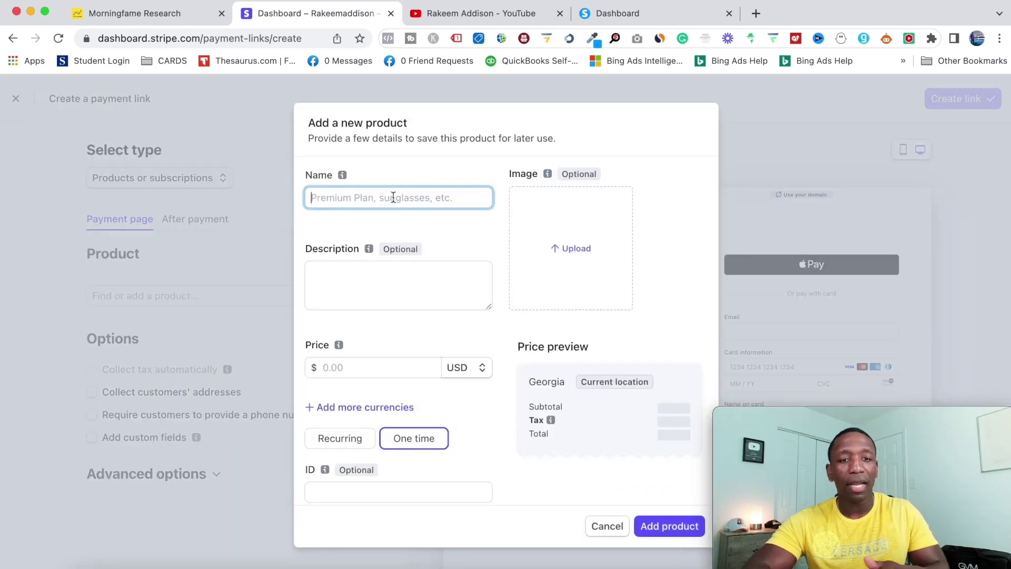
type("test 50")
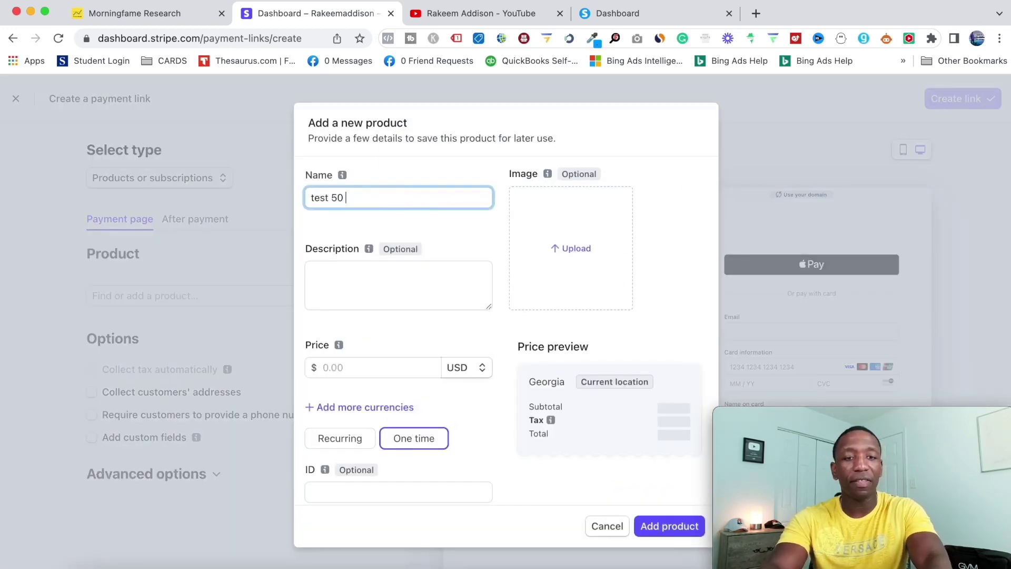
left_click(350, 274)
type("test")
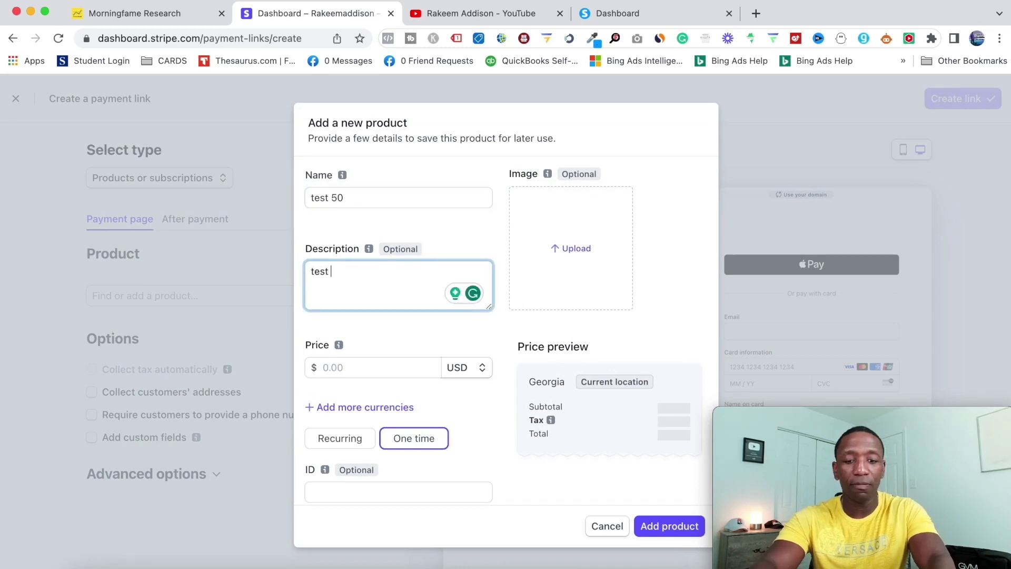
type(" 50")
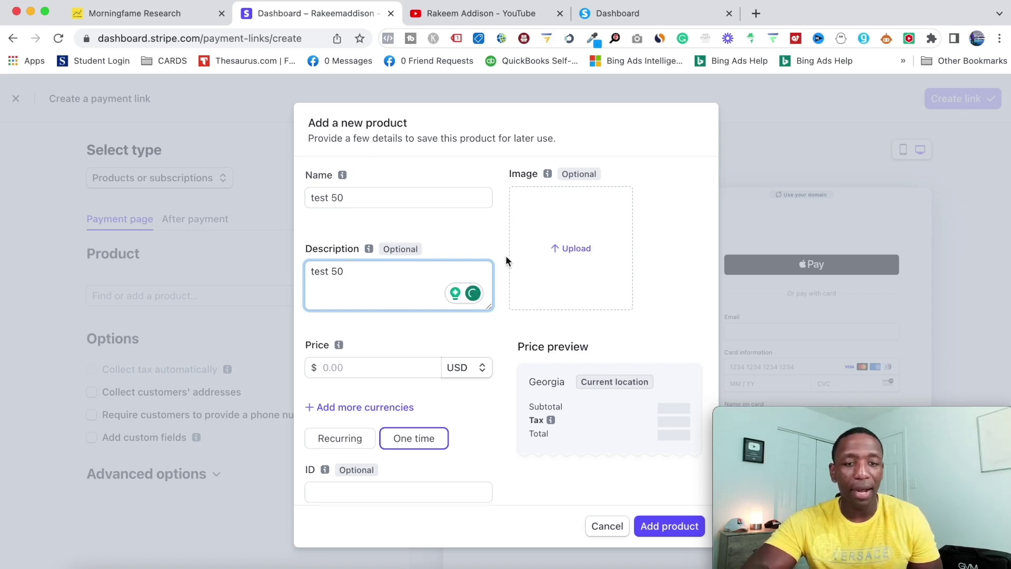
scroll(506, 258, "down", 1)
left_click(354, 343)
type("50")
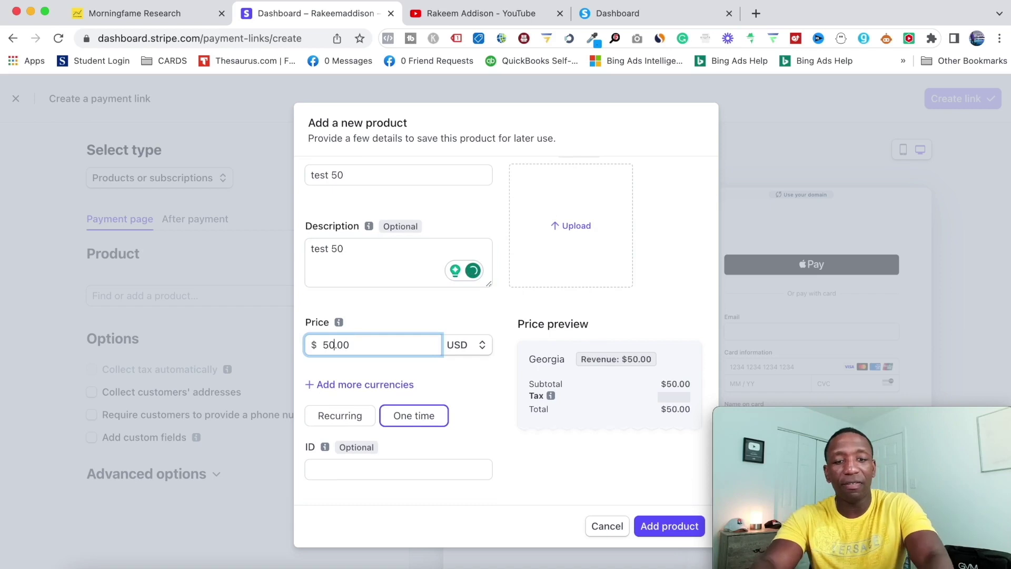
left_click(501, 295)
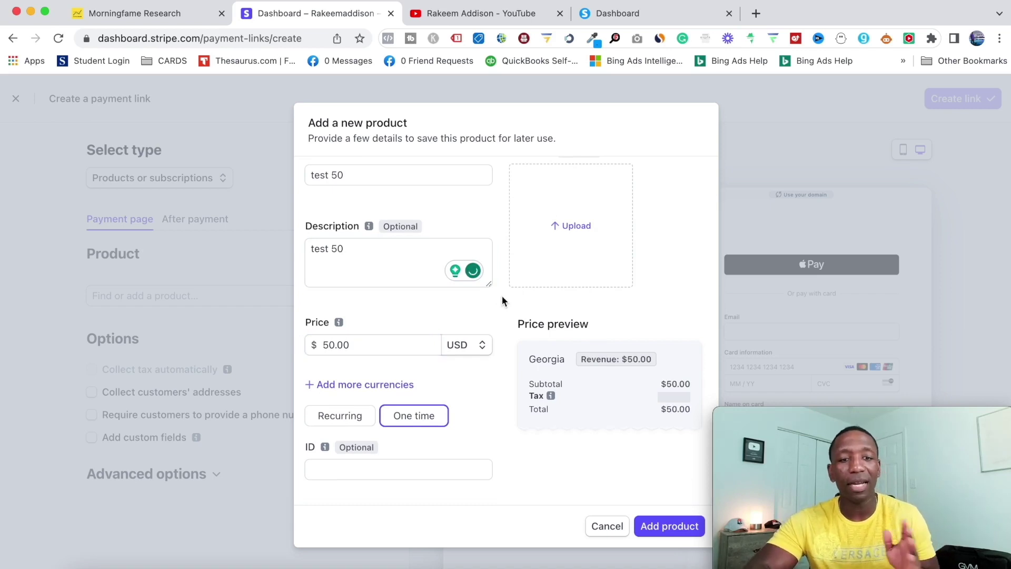
left_click(667, 527)
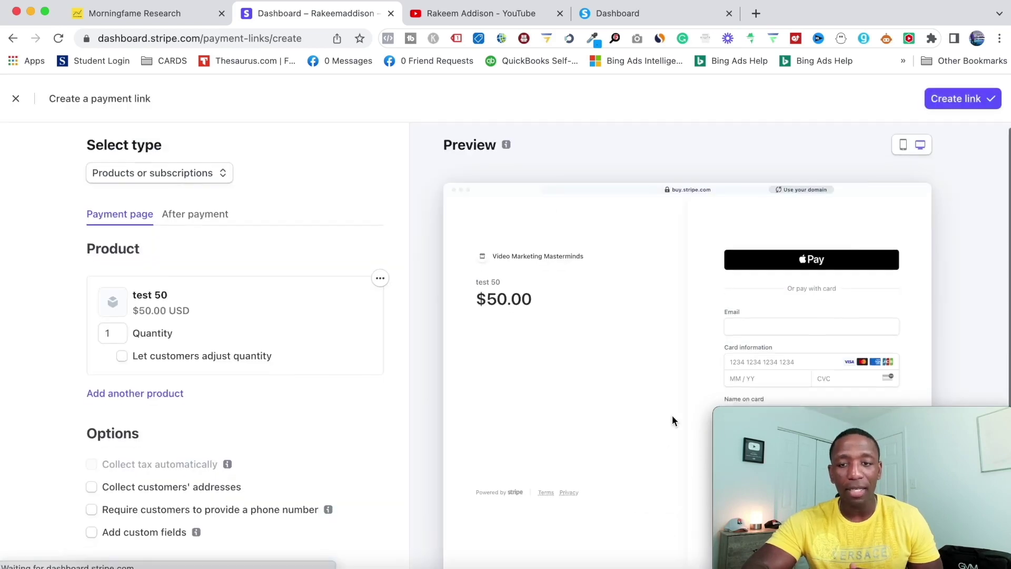
- Review the link's After payment settings, including the confirmation page and invoice options
scroll(672, 420, "down", 3)
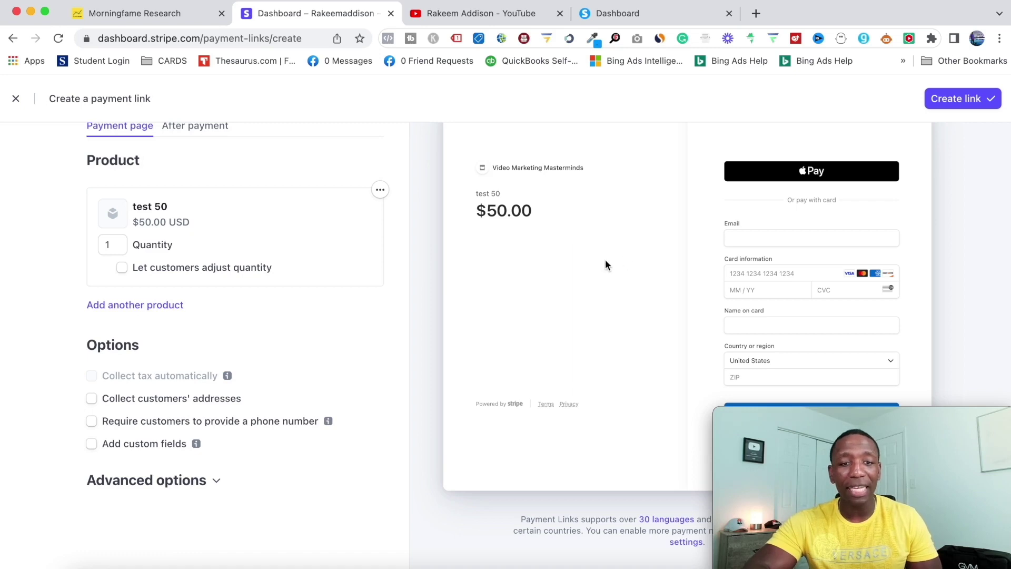
scroll(432, 222, "up", 2)
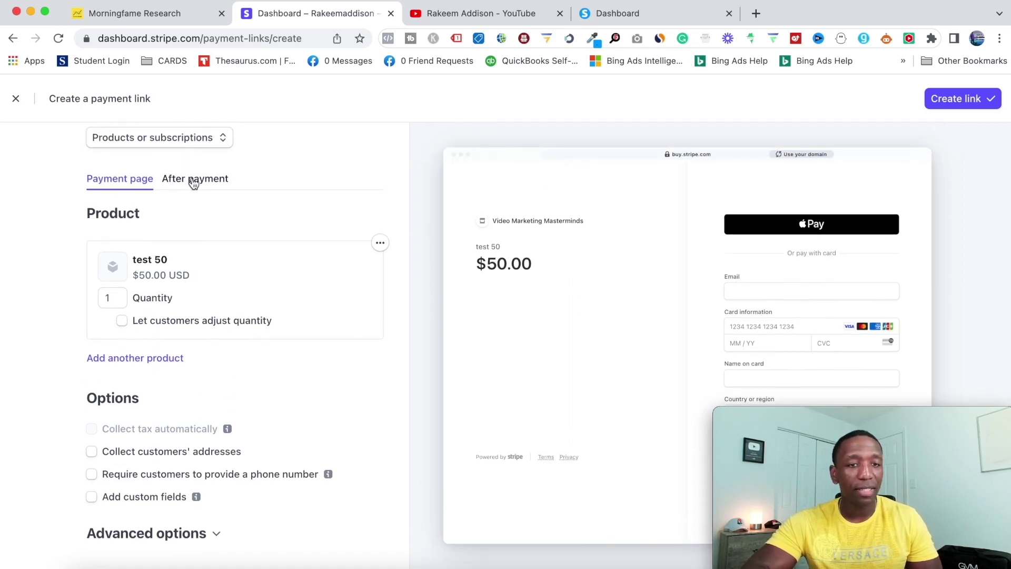
left_click(194, 178)
scroll(708, 216, "down", 3)
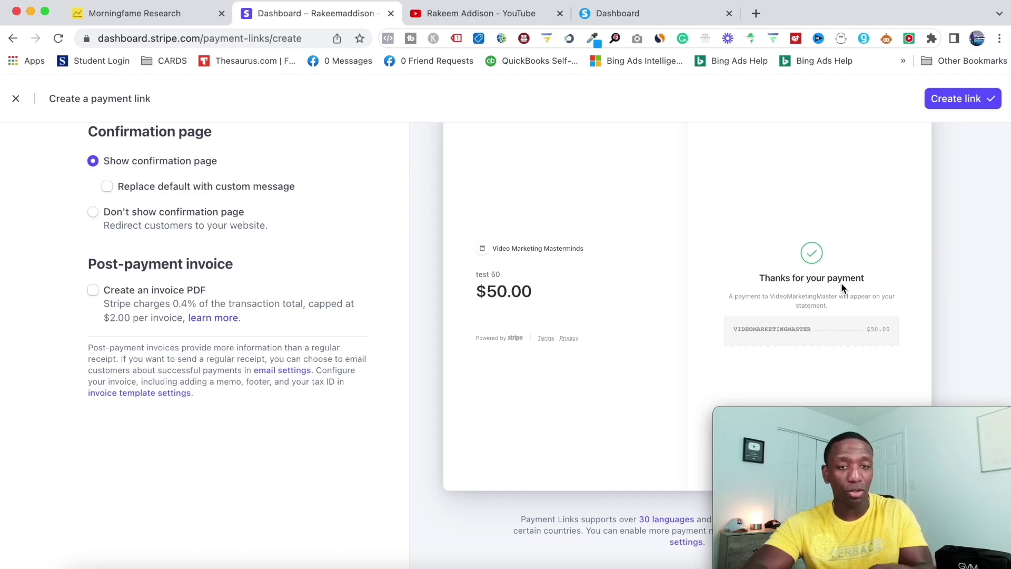
scroll(362, 210, "up", 5)
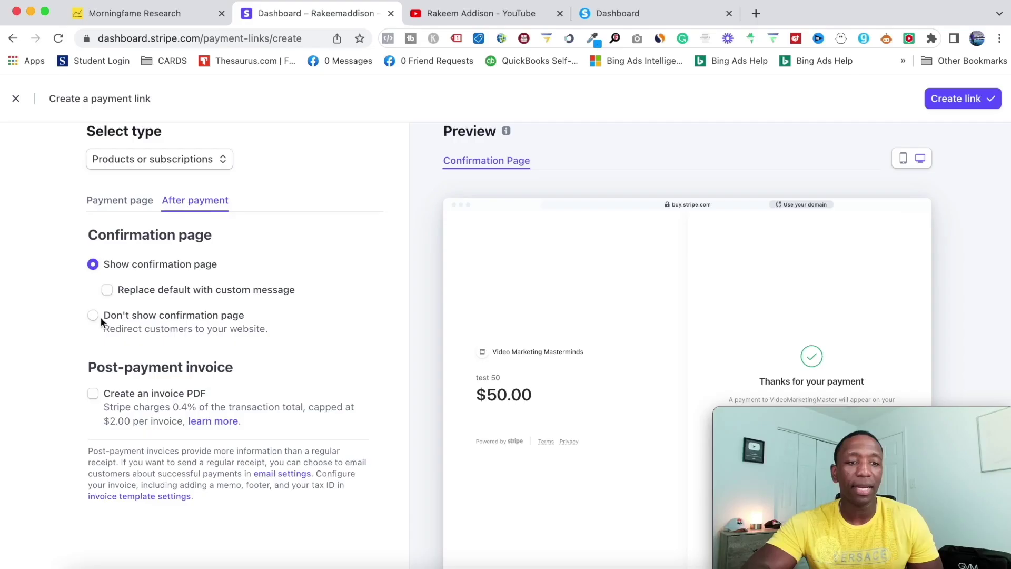
left_click(94, 316)
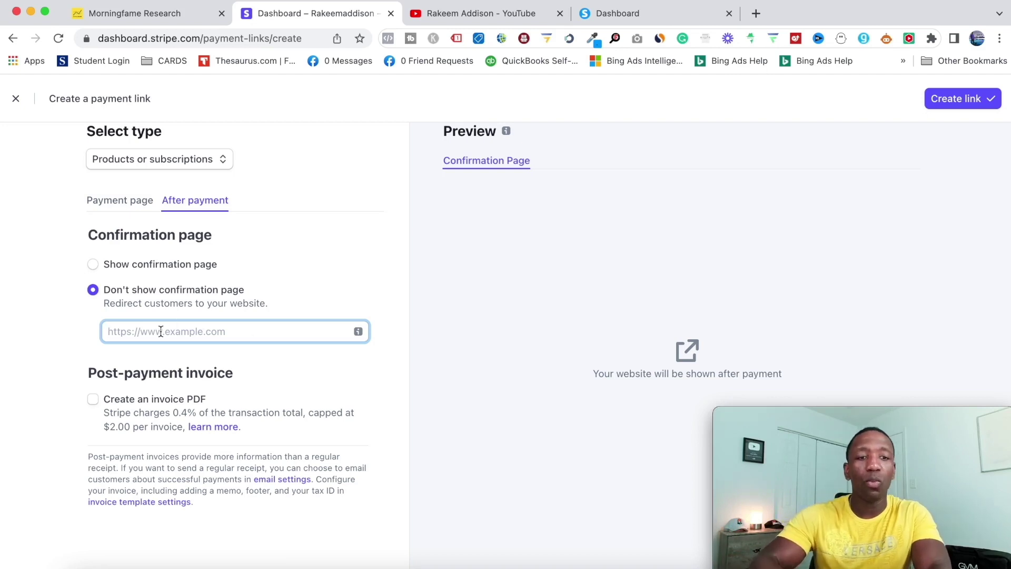
type("www.google.com")
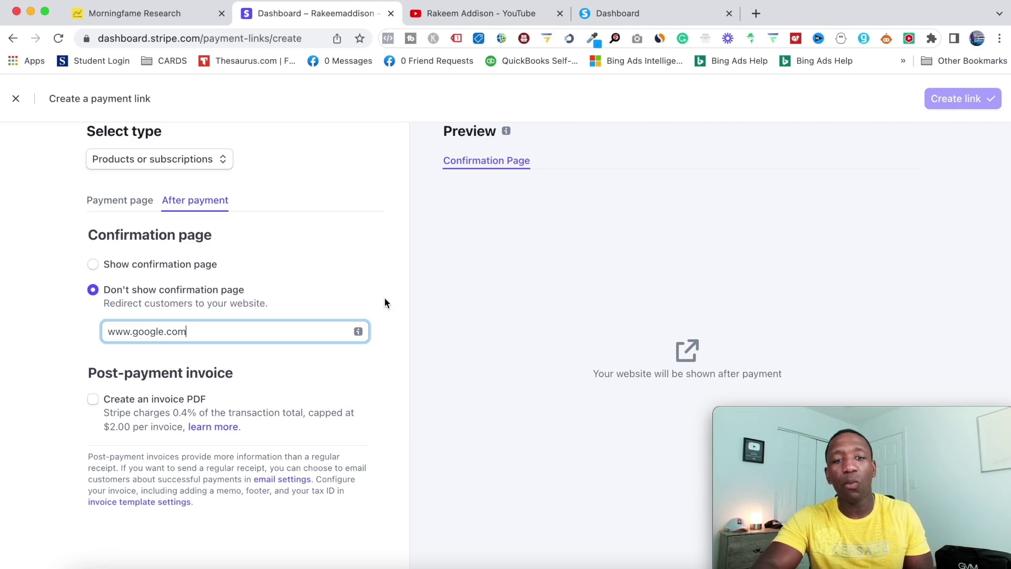
left_click(384, 299)
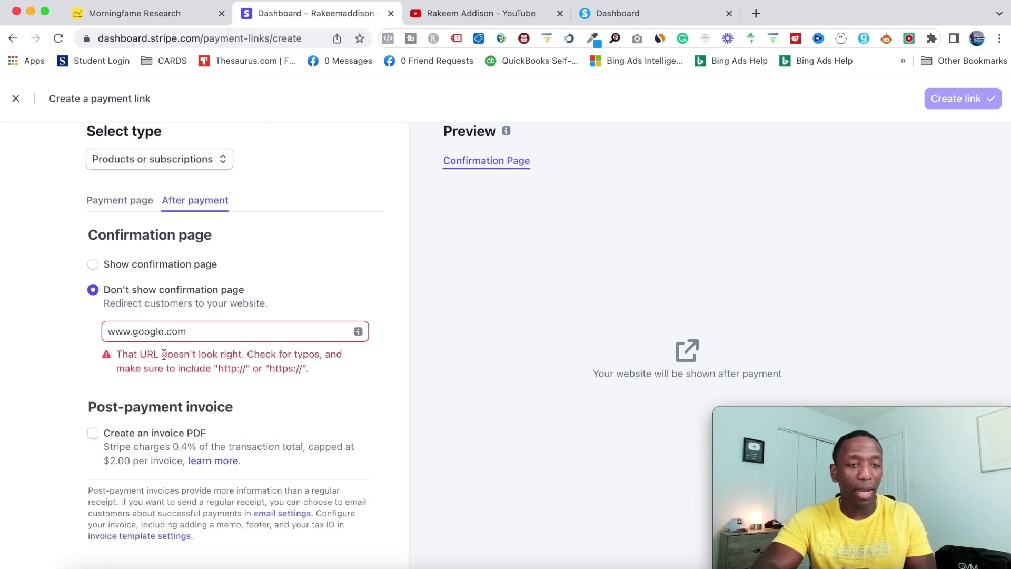
left_click(107, 331)
type("ht")
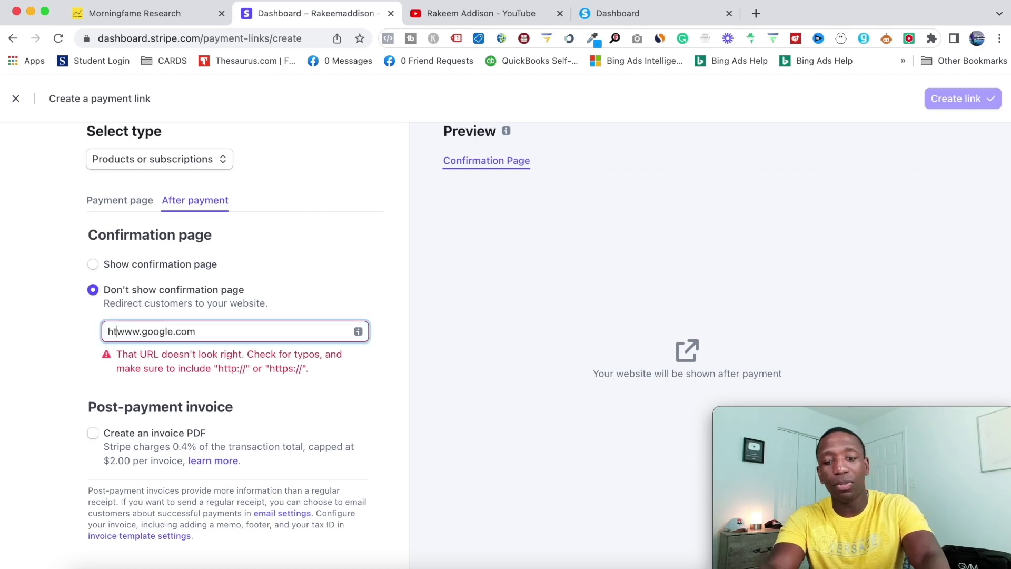
type("tps:")
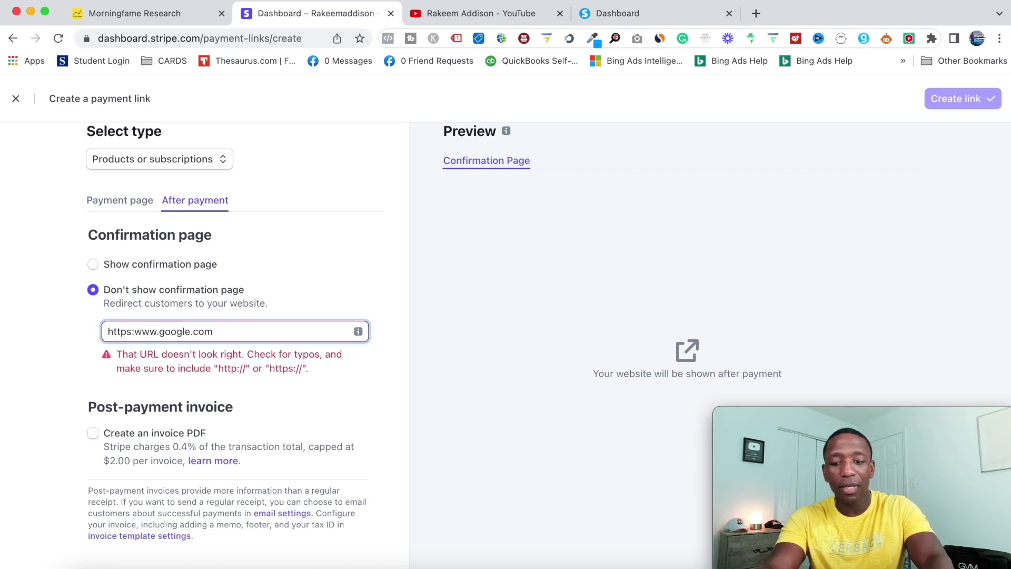
type("//")
left_click(387, 292)
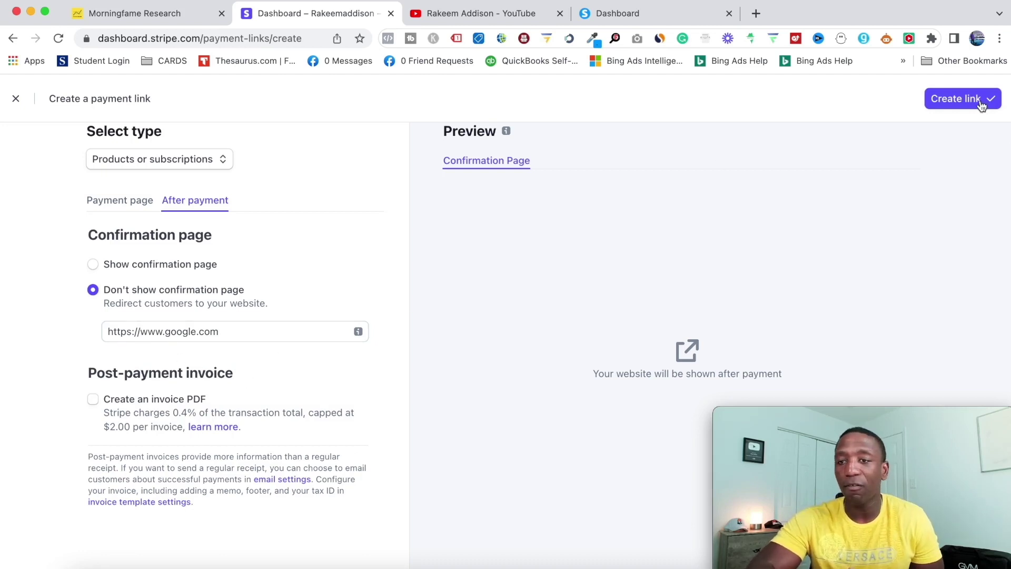
- Create the test 50 payment link and copy its URL
left_click(961, 101)
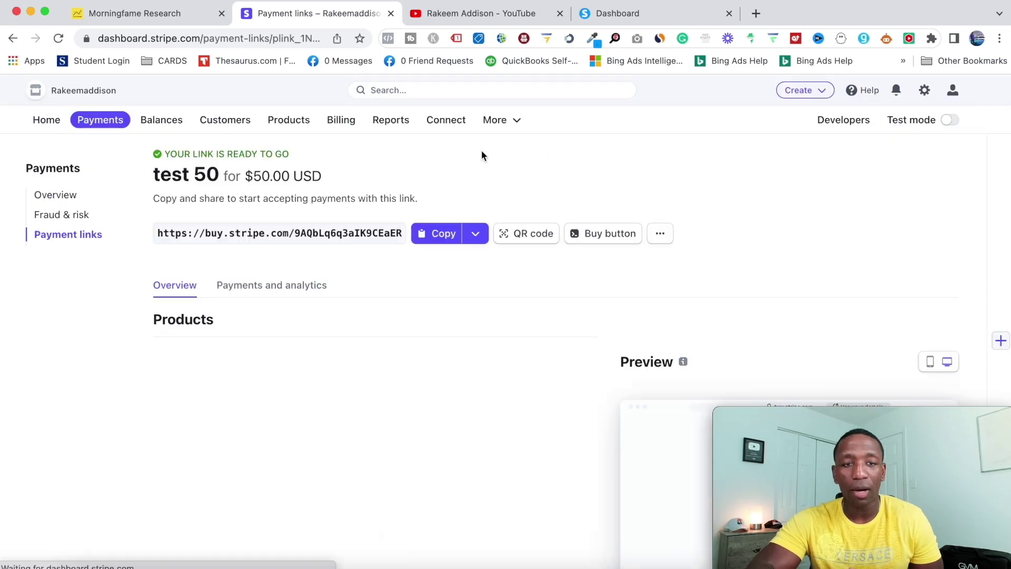
left_click(439, 236)
left_click(635, 16)
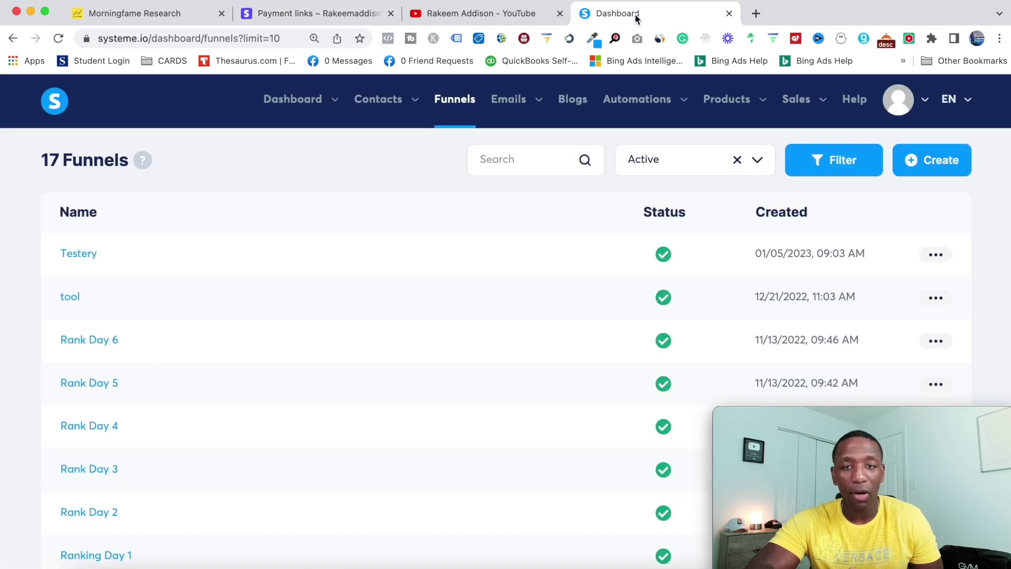
- Search funnels for 'te', open the 'tester' funnel, and edit its testery page
left_click(501, 160)
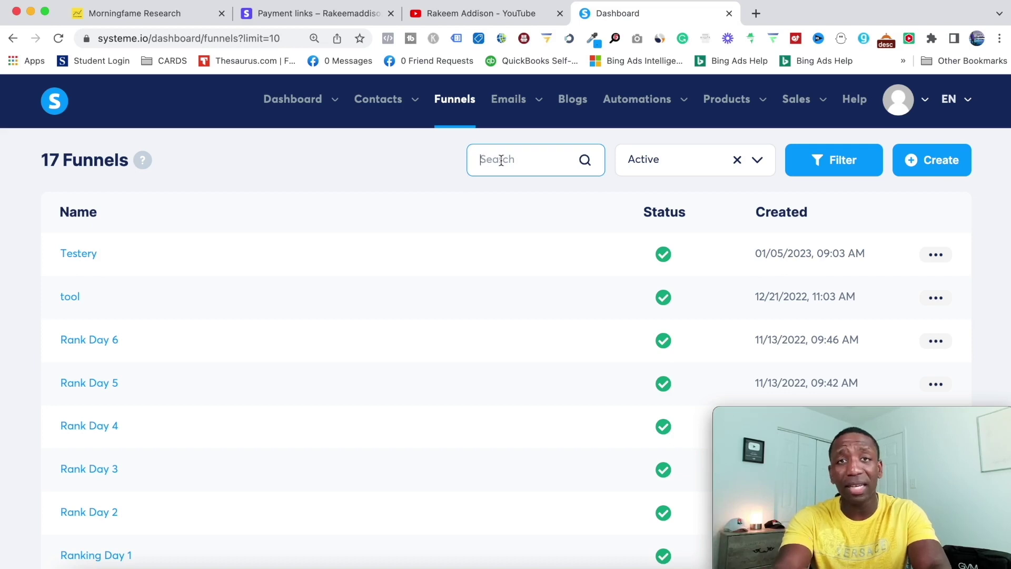
type("test")
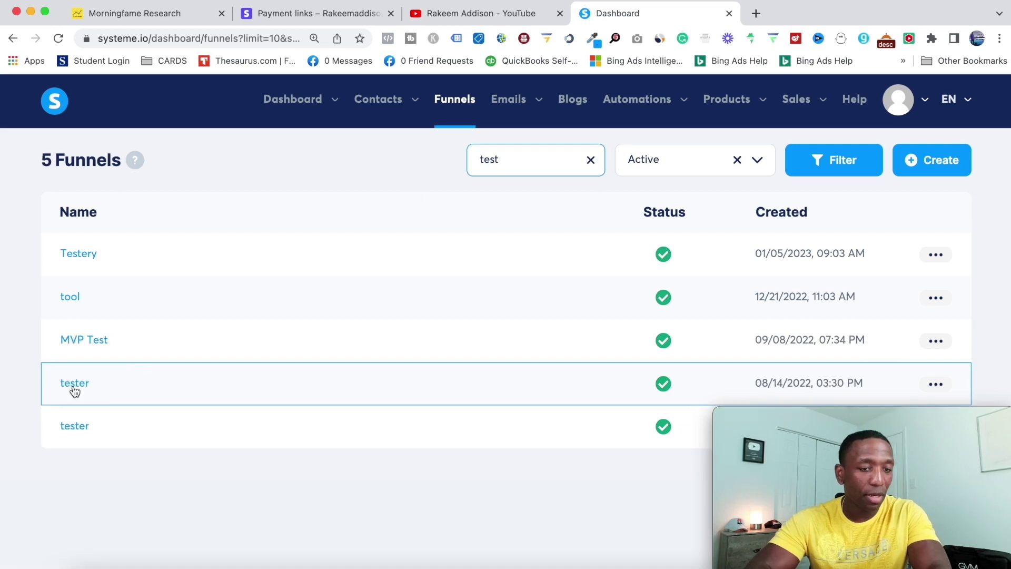
left_click(74, 384)
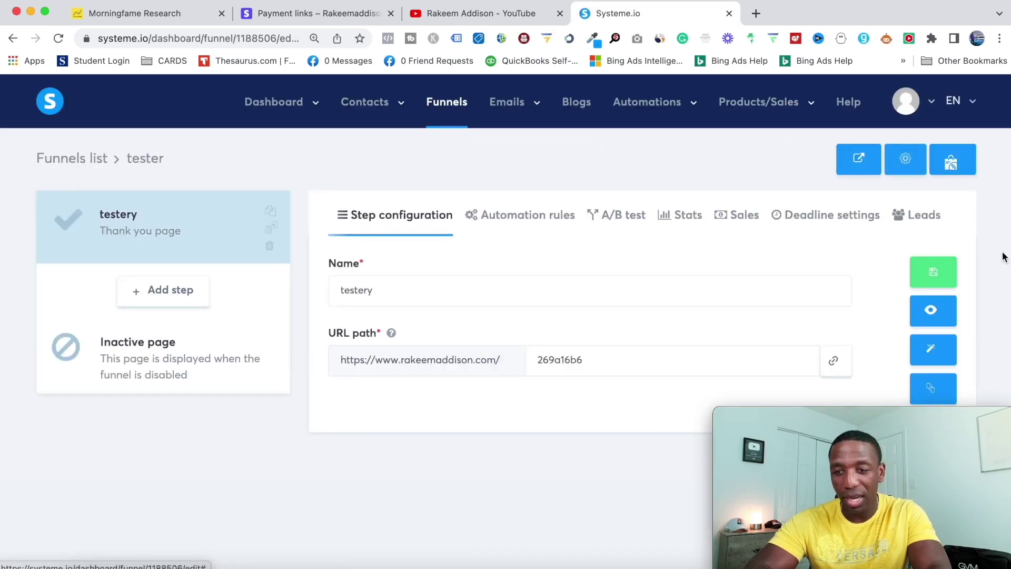
left_click(932, 351)
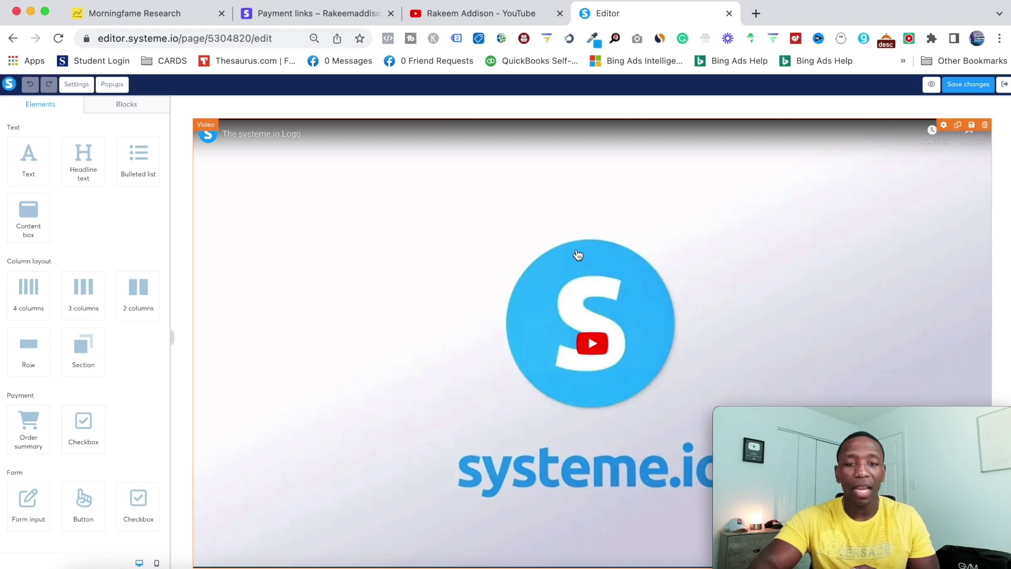
- Replace the Get Started Now button's URL with the copied Stripe payment link and save
scroll(579, 248, "down", 2)
scroll(579, 267, "down", 3)
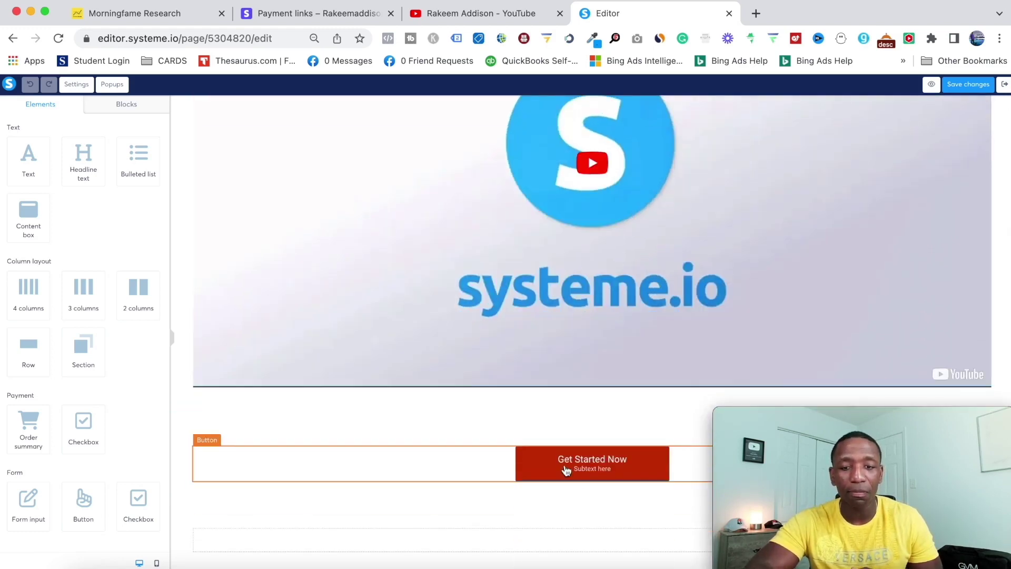
left_click(596, 471)
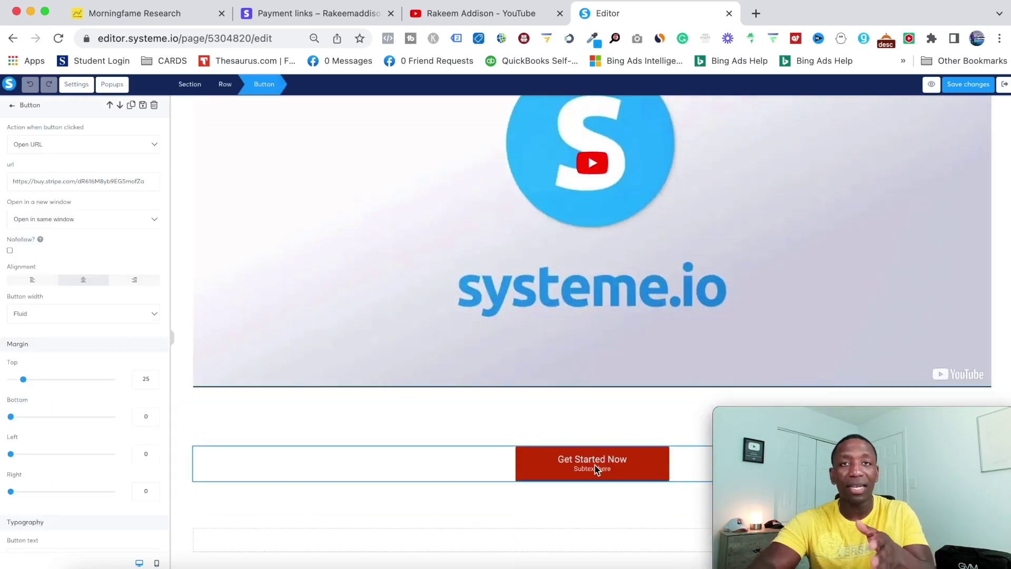
triple_click(53, 182)
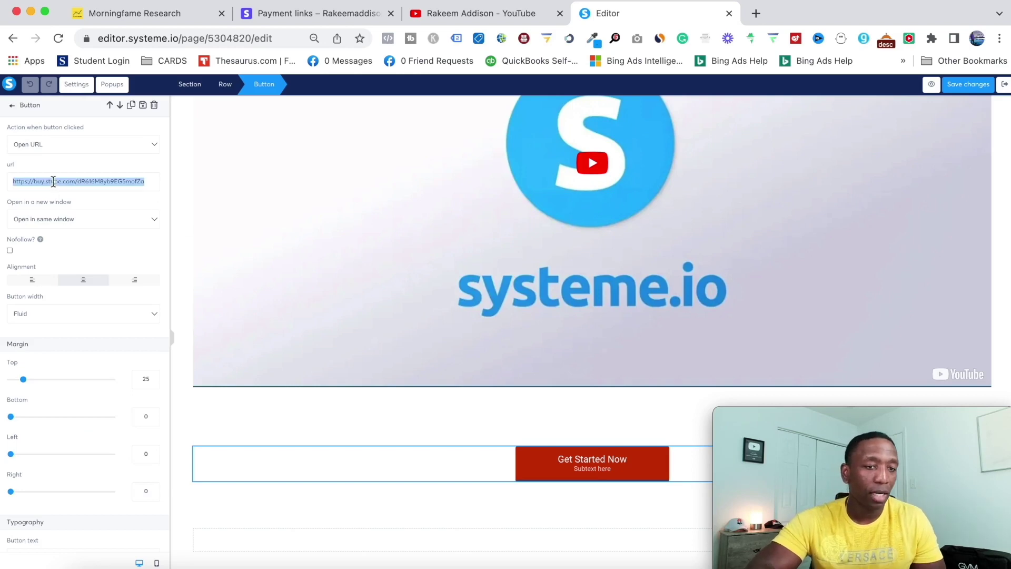
key("ctrl+v")
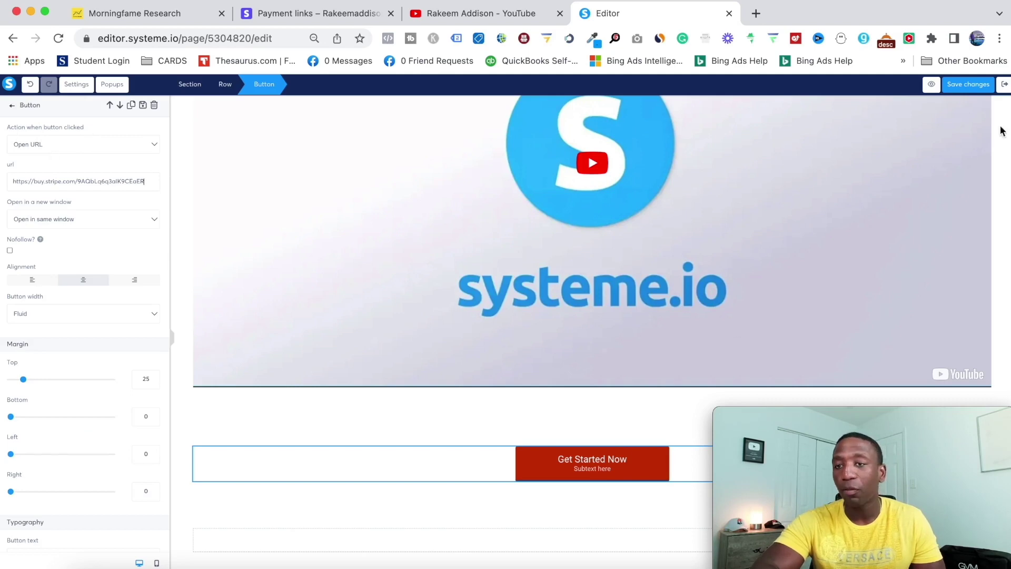
left_click(972, 85)
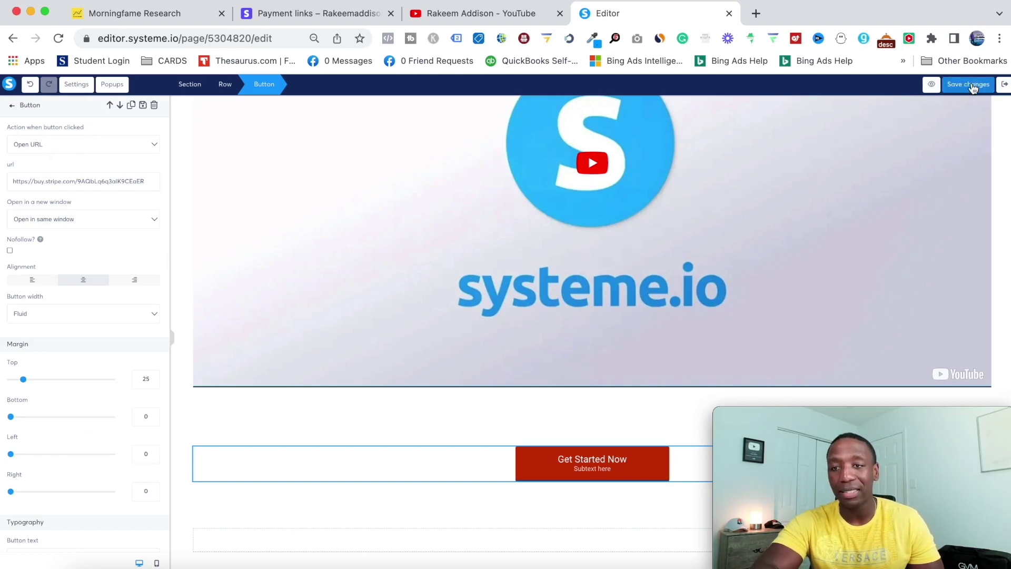
- Exit the editor, view the published testery page, and test its Get Started Now button
left_click(1004, 85)
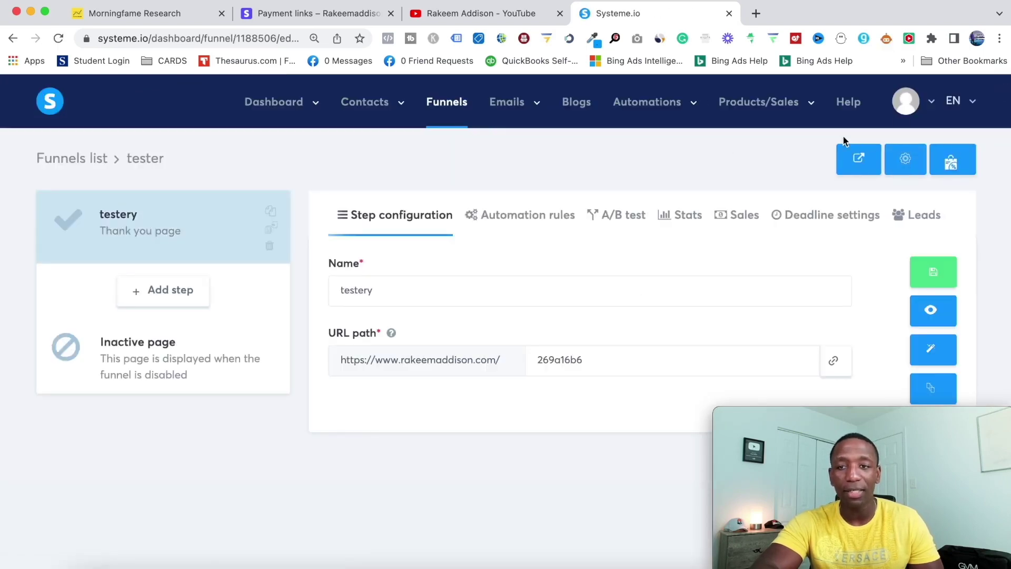
left_click(857, 162)
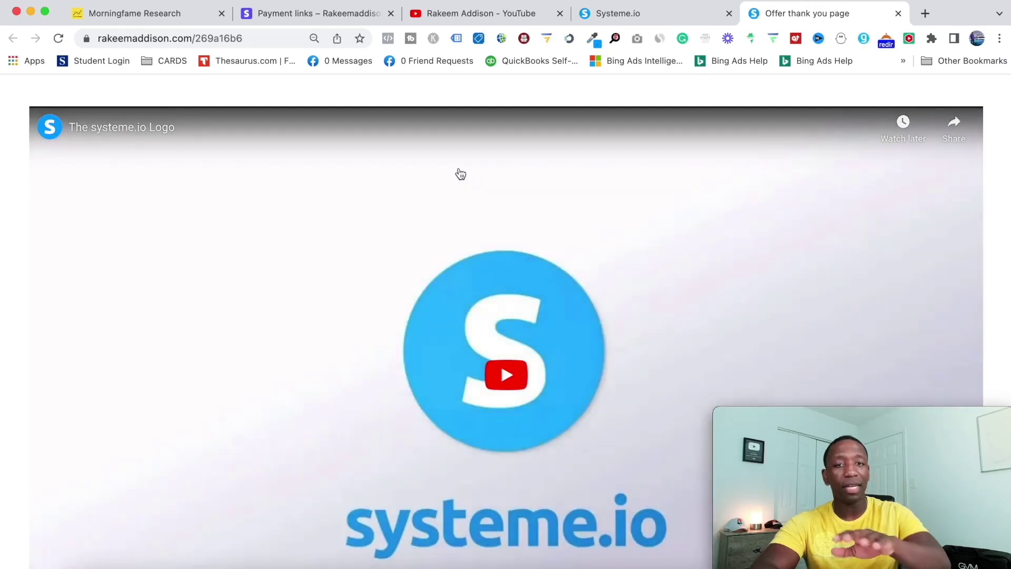
scroll(460, 173, "down", 5)
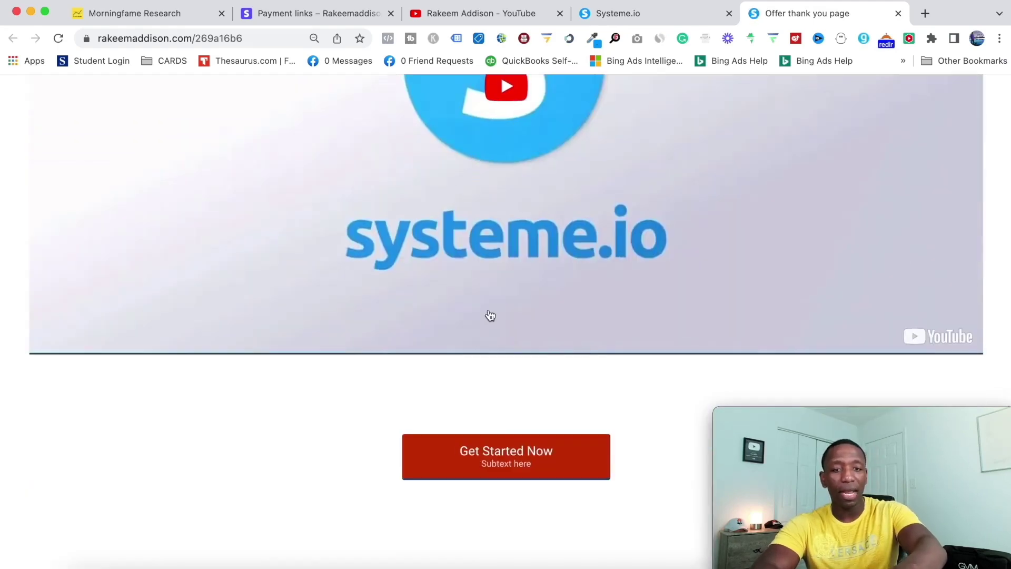
left_click(503, 456)
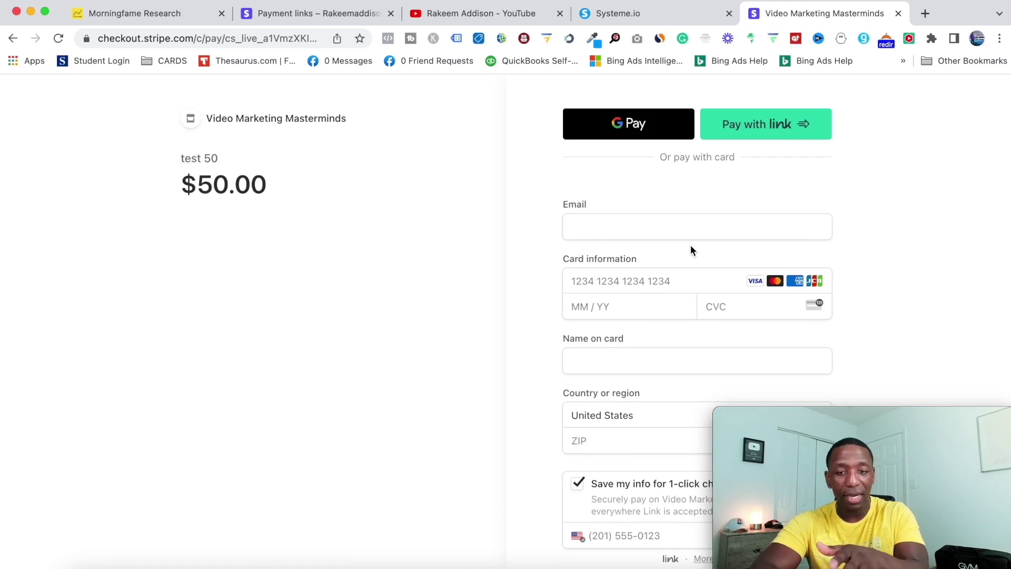
- Scroll the test 50 checkout down to show the card fields and Pay button
scroll(691, 245, "down", 3)
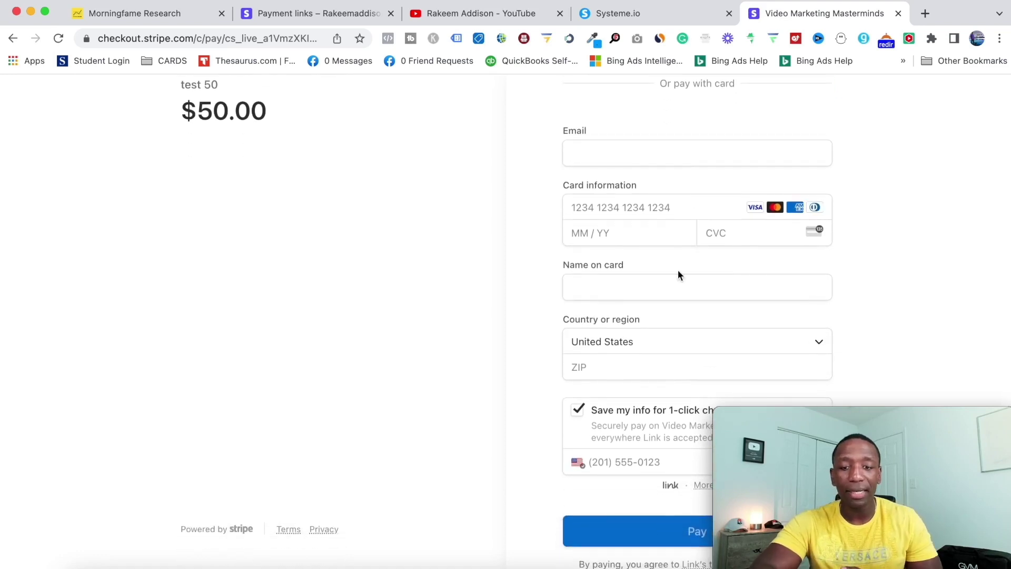